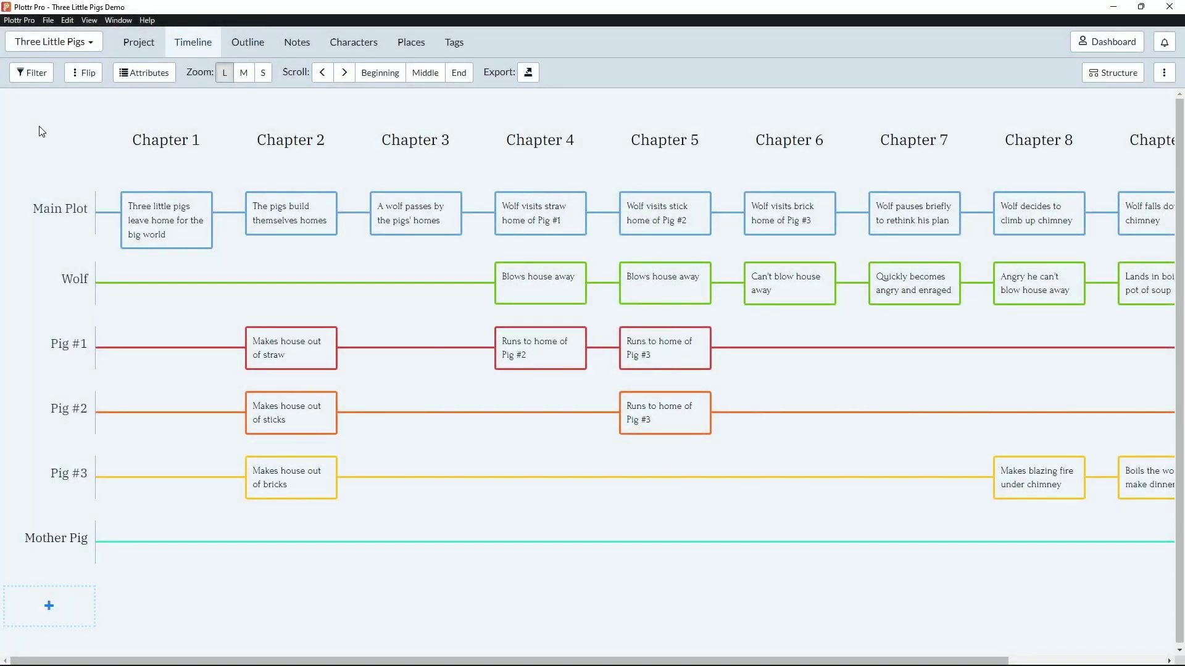
# View the story as a chapter outline, filter it by 'Wolf', then clear the search
pyautogui.click(261, 49)
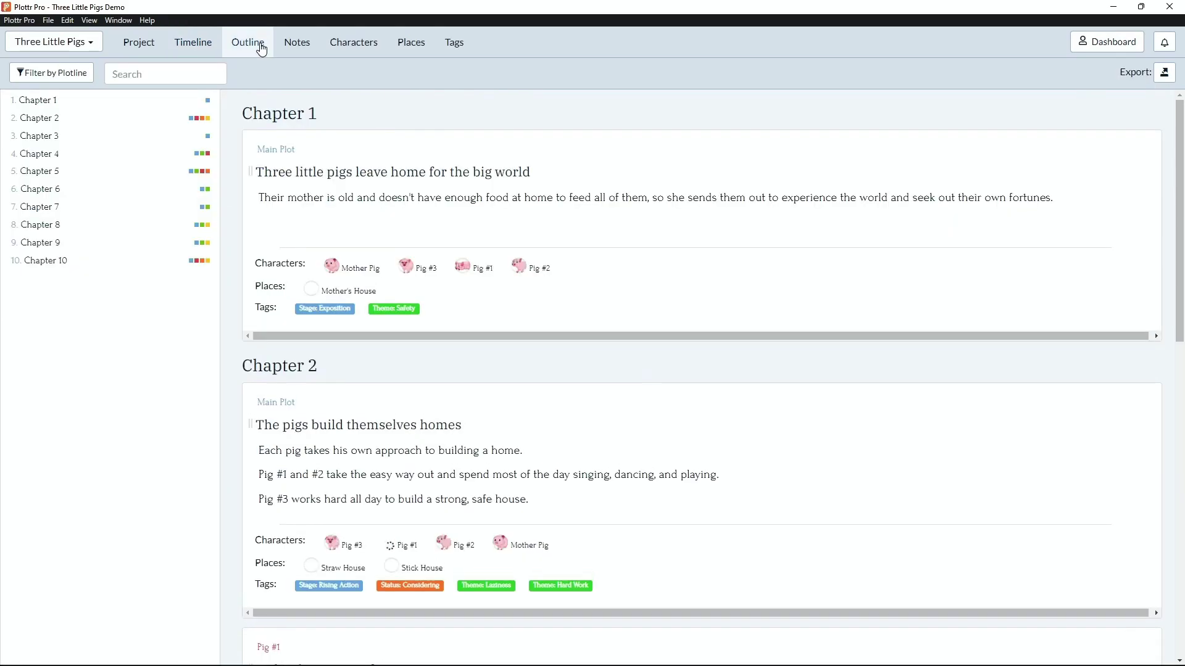
pyautogui.click(177, 71)
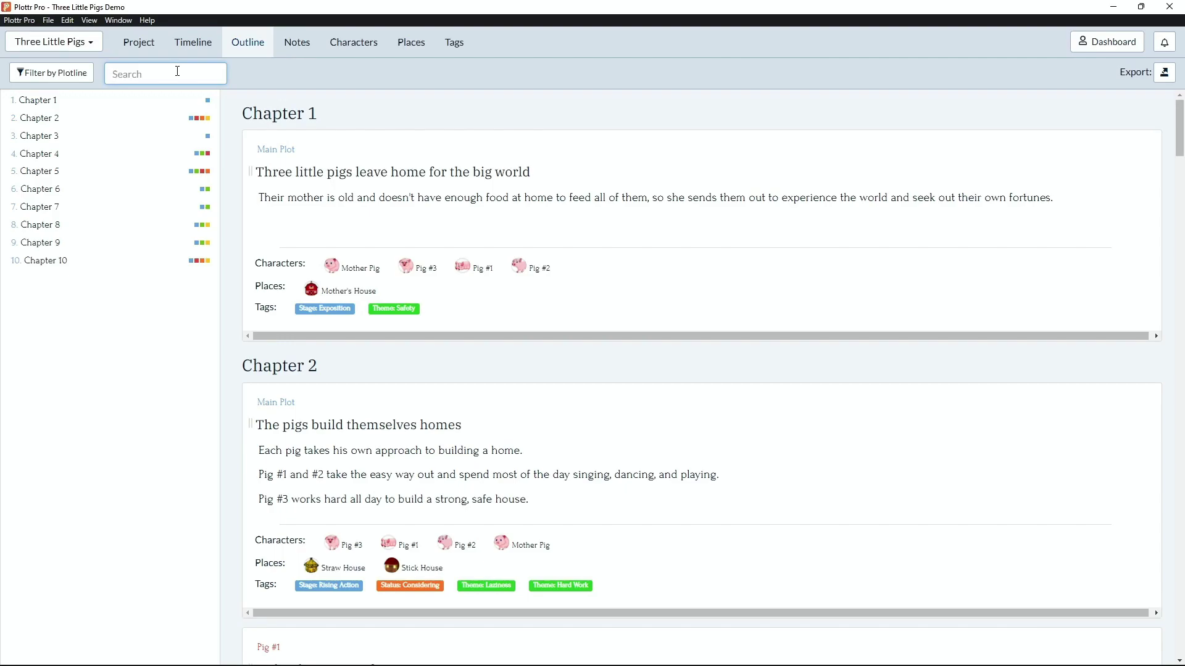
pyautogui.write('Wolf')
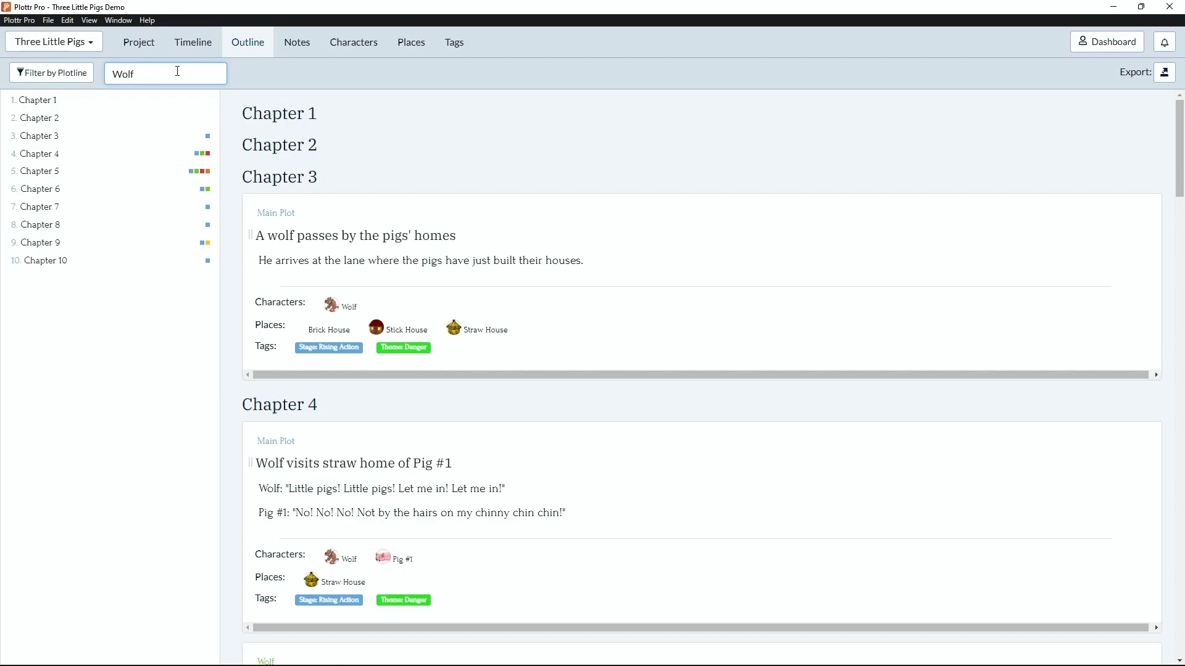
pyautogui.press('BackSpace')
pyautogui.press('BackSpace')
pyautogui.press('BackSpace')
pyautogui.press('BackSpace')
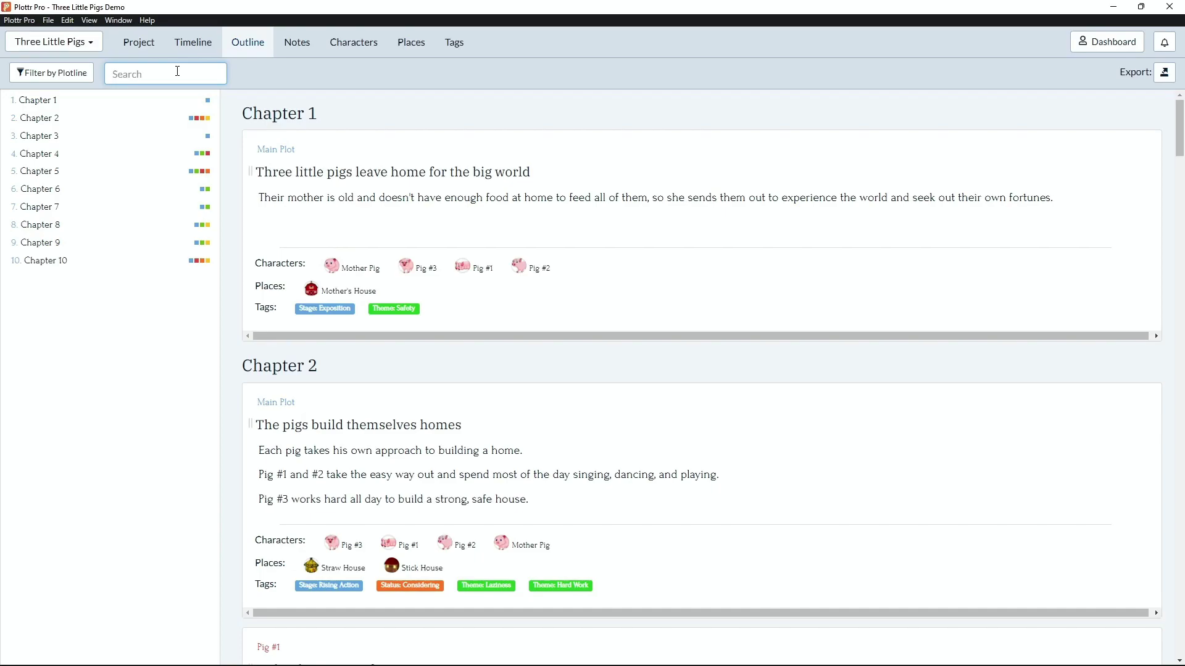
# Search the characters for 'Mother' and clear it, then view the Places and Tags pages
pyautogui.click(364, 43)
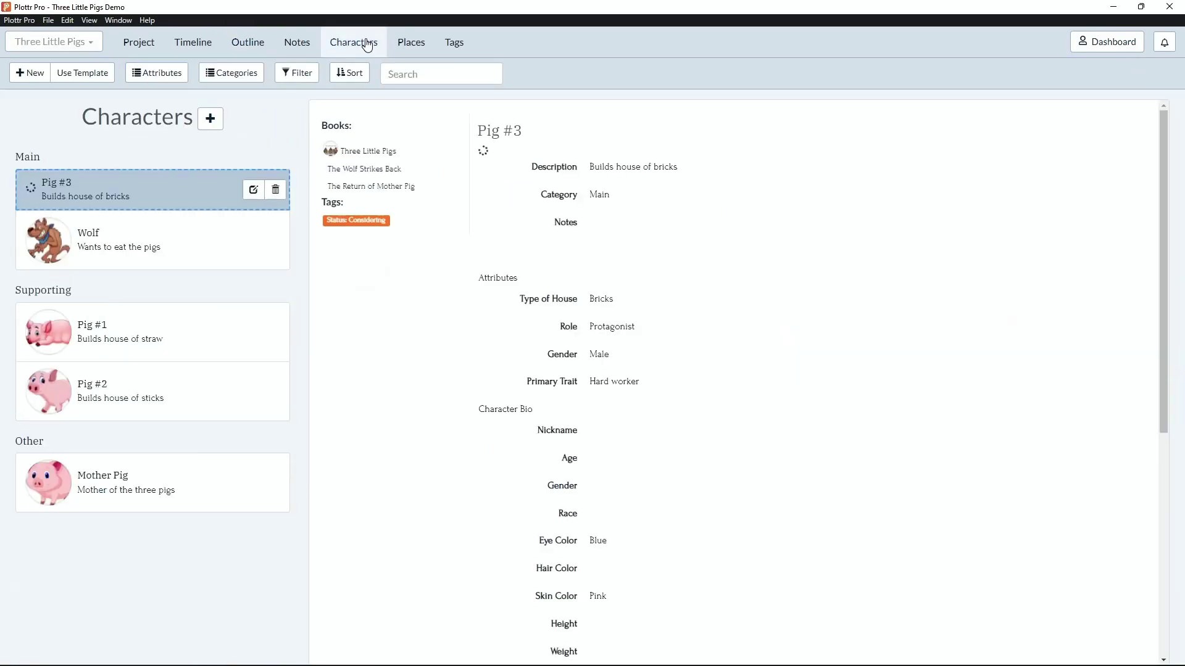
pyautogui.click(458, 77)
pyautogui.write('Mothe')
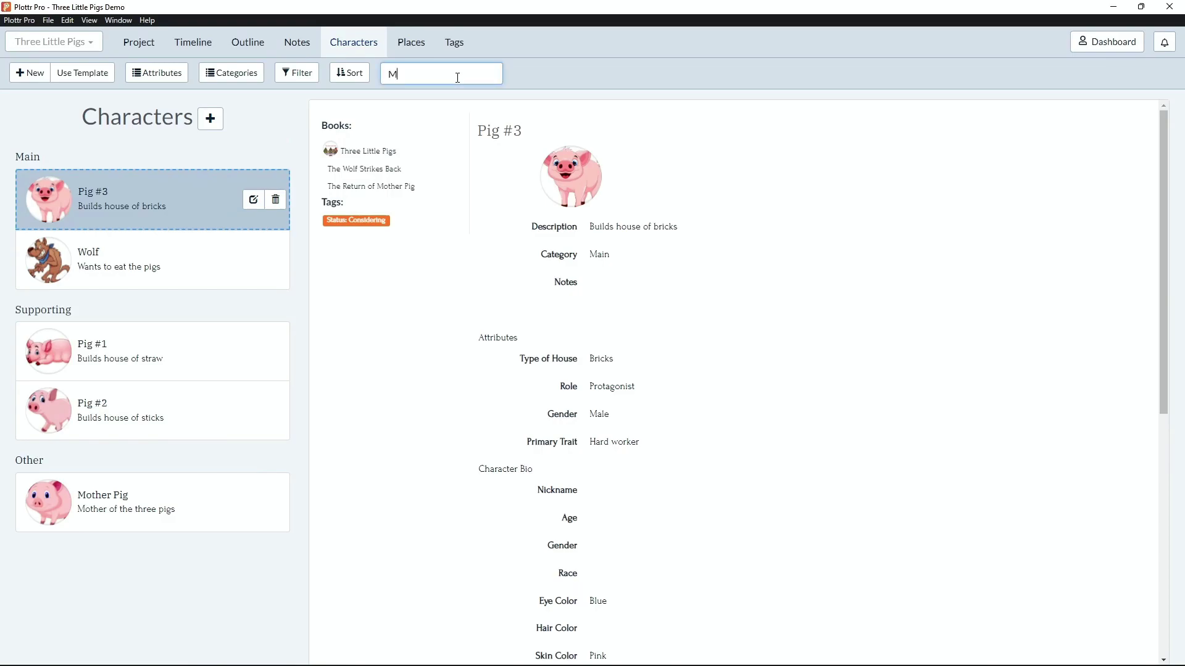
pyautogui.write('r')
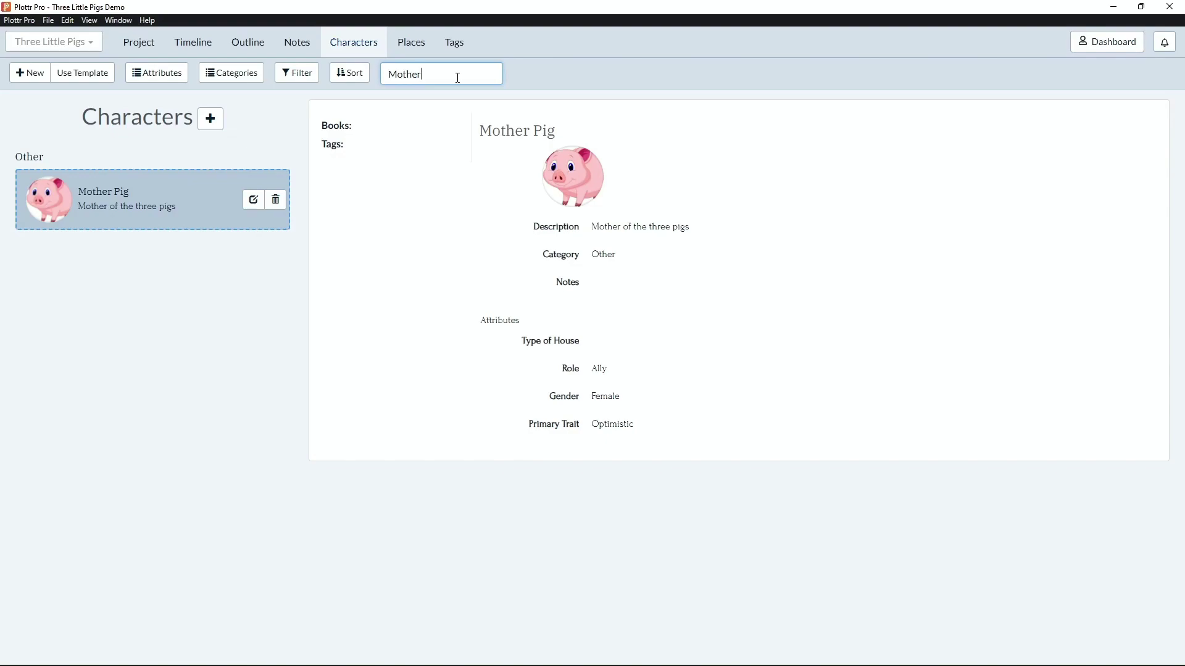
pyautogui.press('BackSpace')
pyautogui.press('BackSpace')
pyautogui.press('BackSpace')
pyautogui.press('BackSpace')
pyautogui.press('BackSpace')
pyautogui.press('BackSpace')
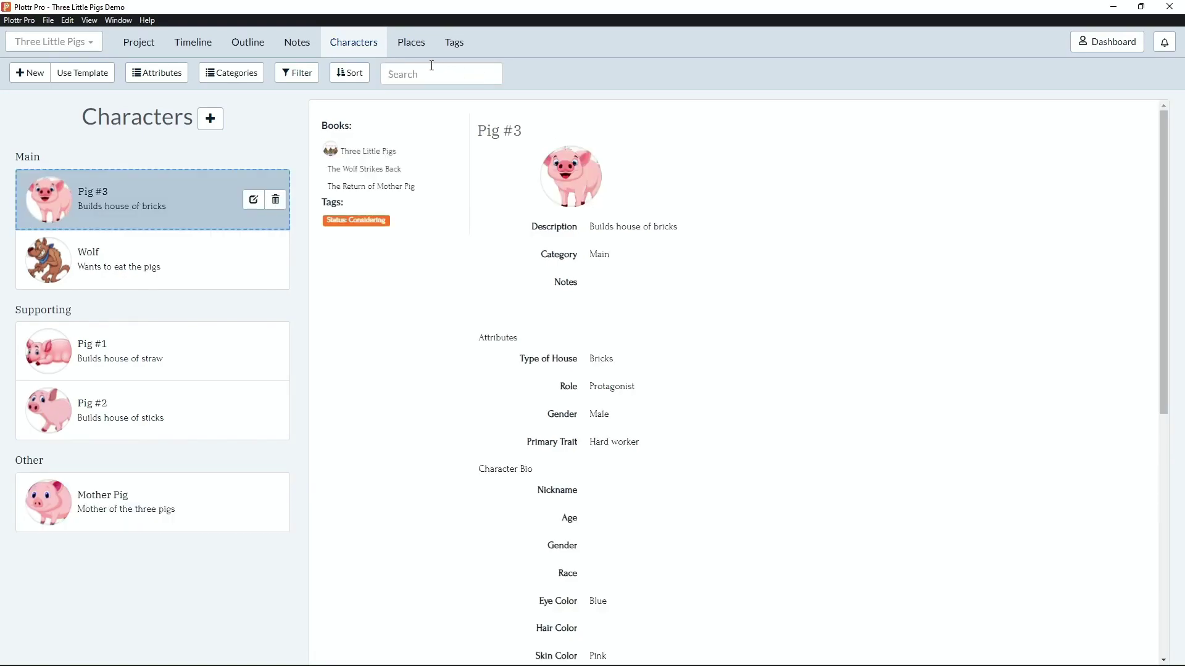
pyautogui.click(415, 47)
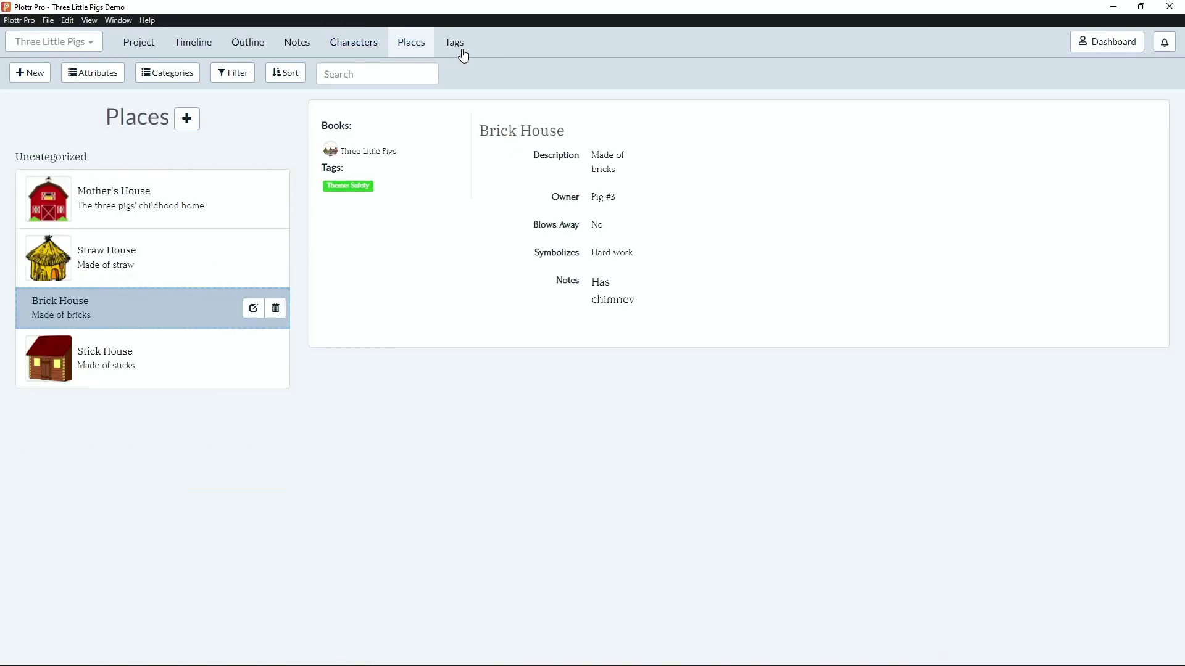
pyautogui.click(464, 56)
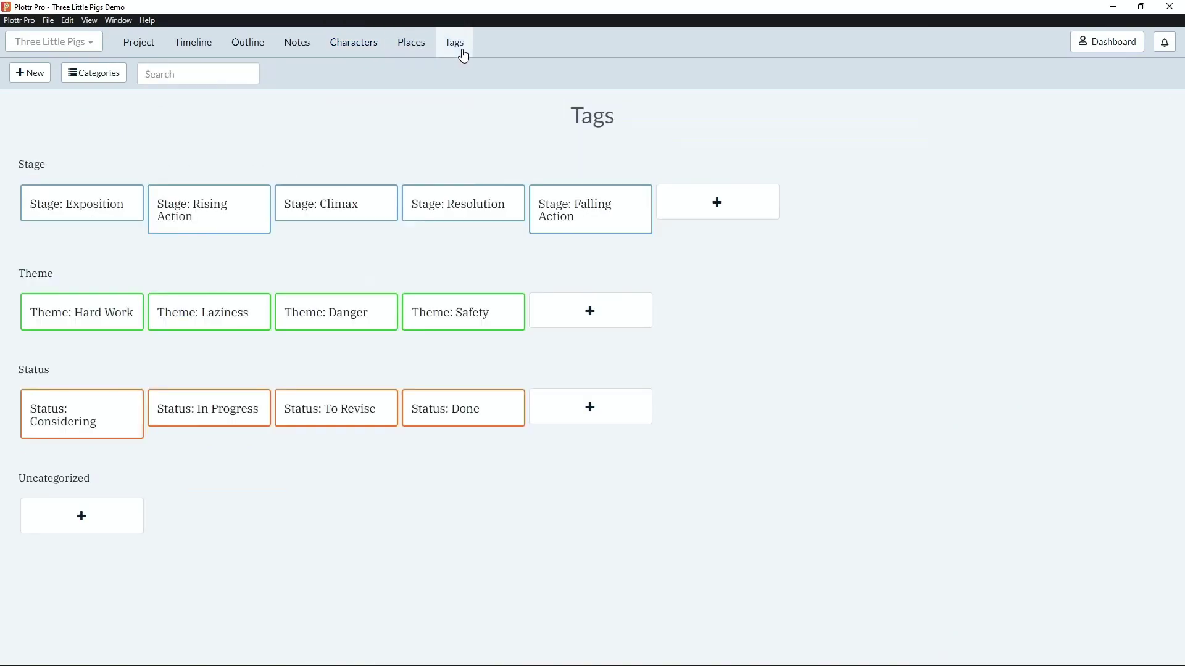
# Back on the timeline, duplicate the Pig #1 plotline
pyautogui.click(194, 49)
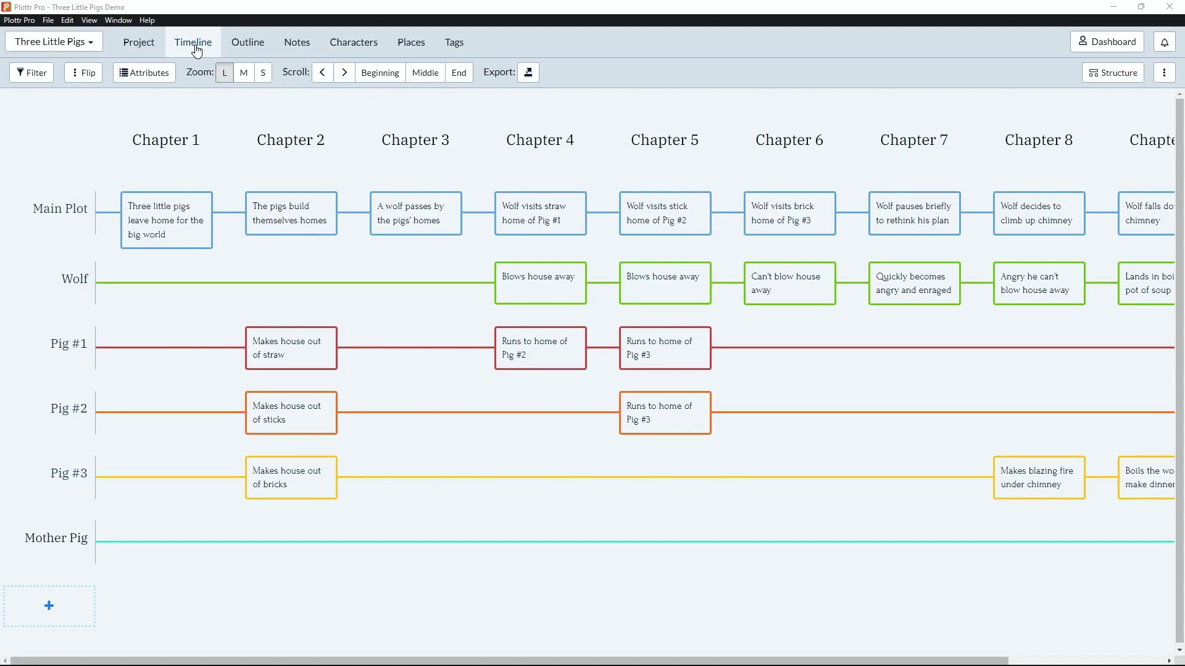
pyautogui.moveTo(31, 357)
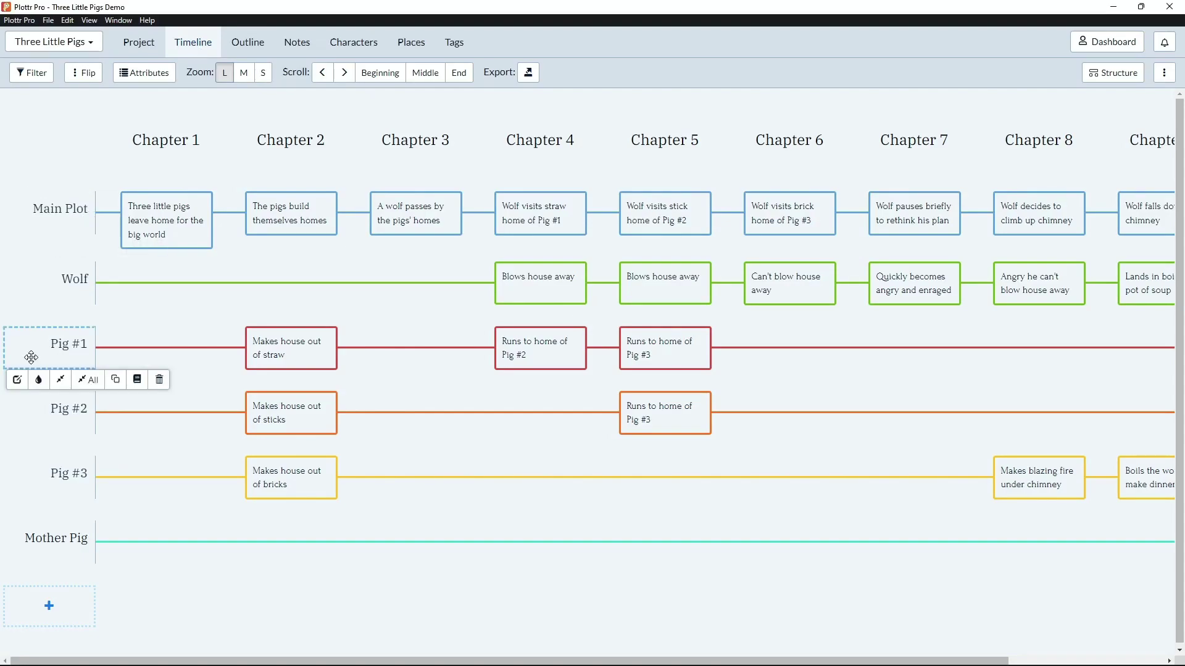
pyautogui.click(116, 380)
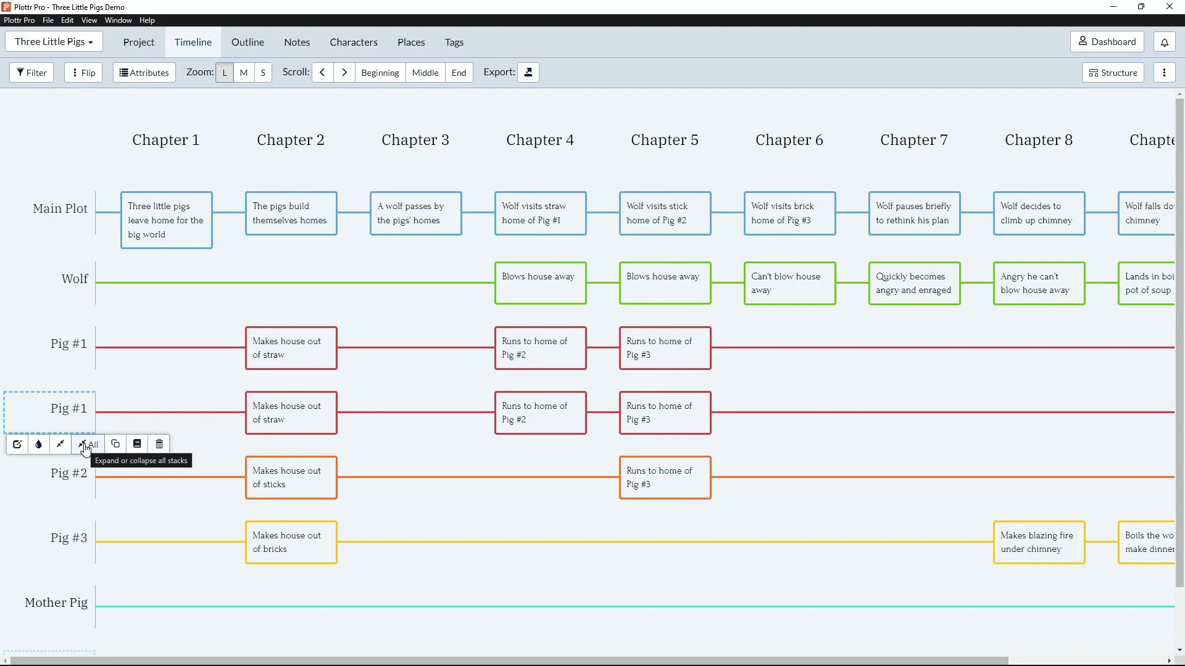
# Move the copied Pig #1 plotline to the book 'The Return of Mother Pig'
pyautogui.click(136, 445)
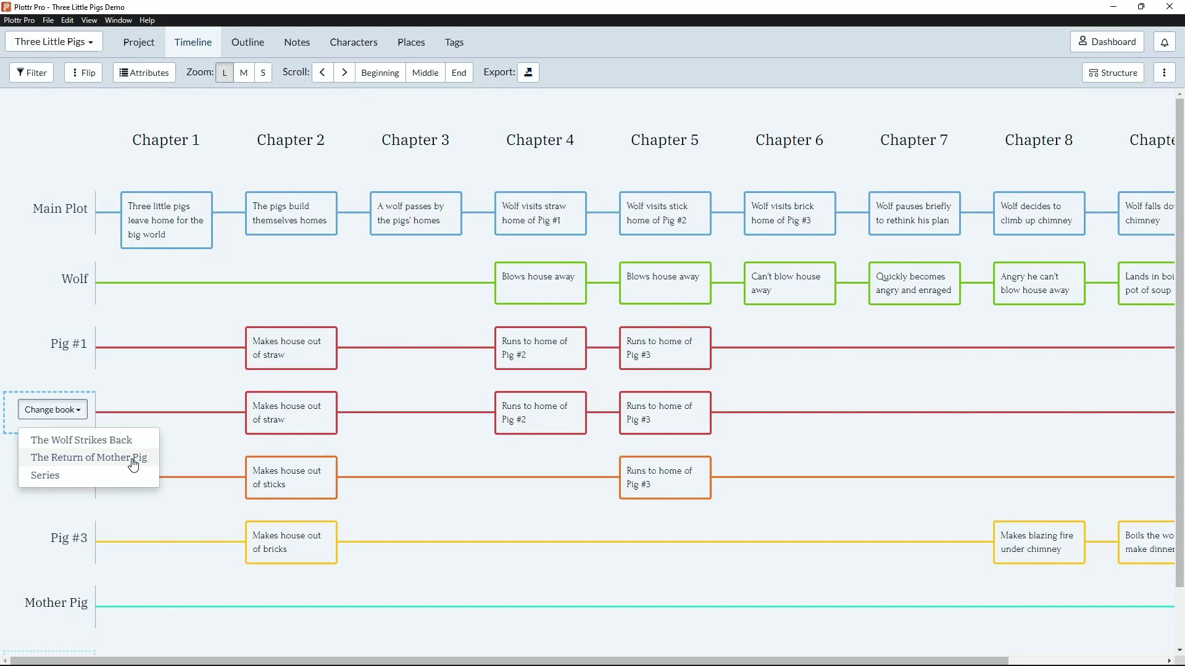
pyautogui.click(133, 459)
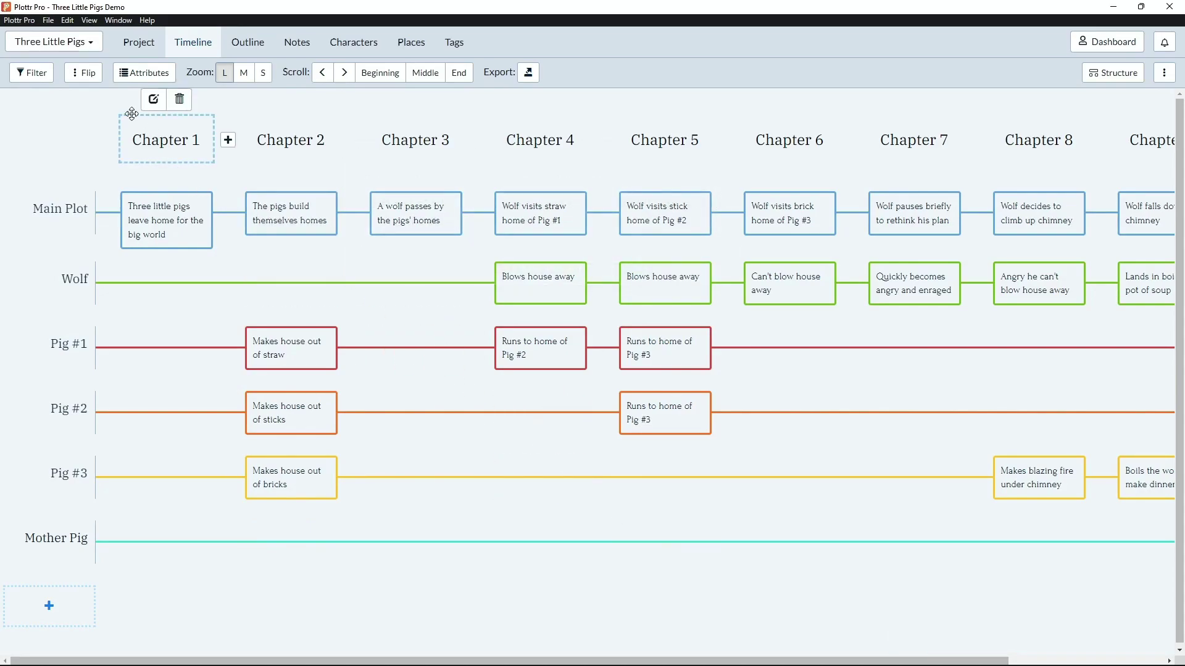
pyautogui.click(95, 43)
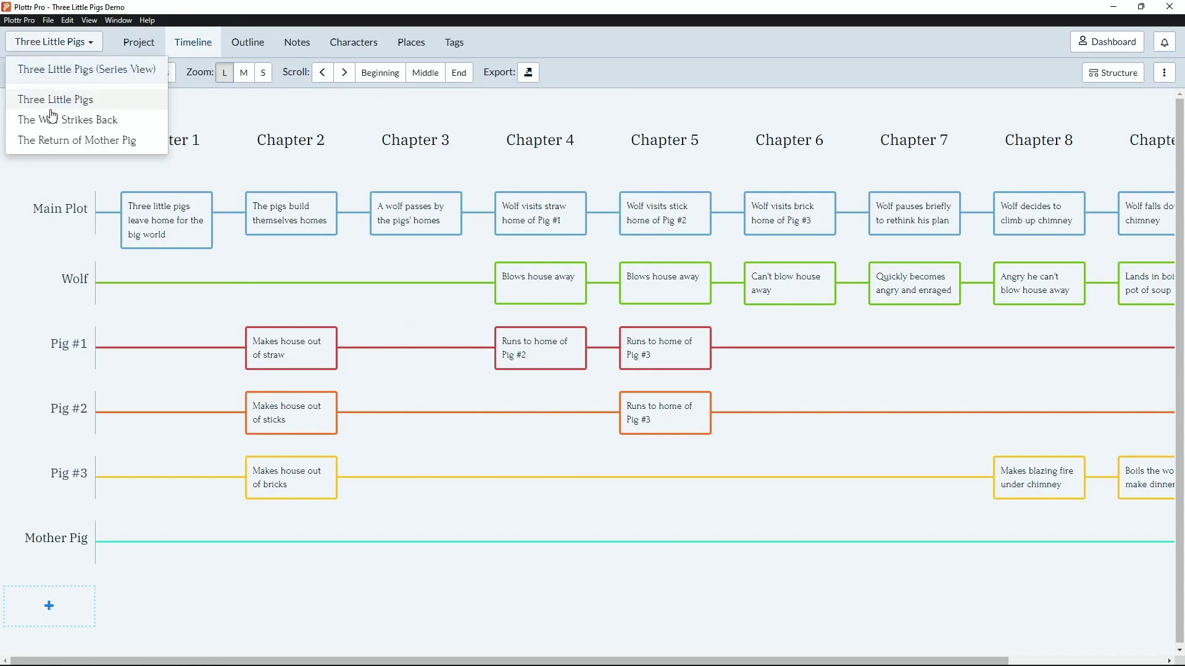
pyautogui.click(75, 142)
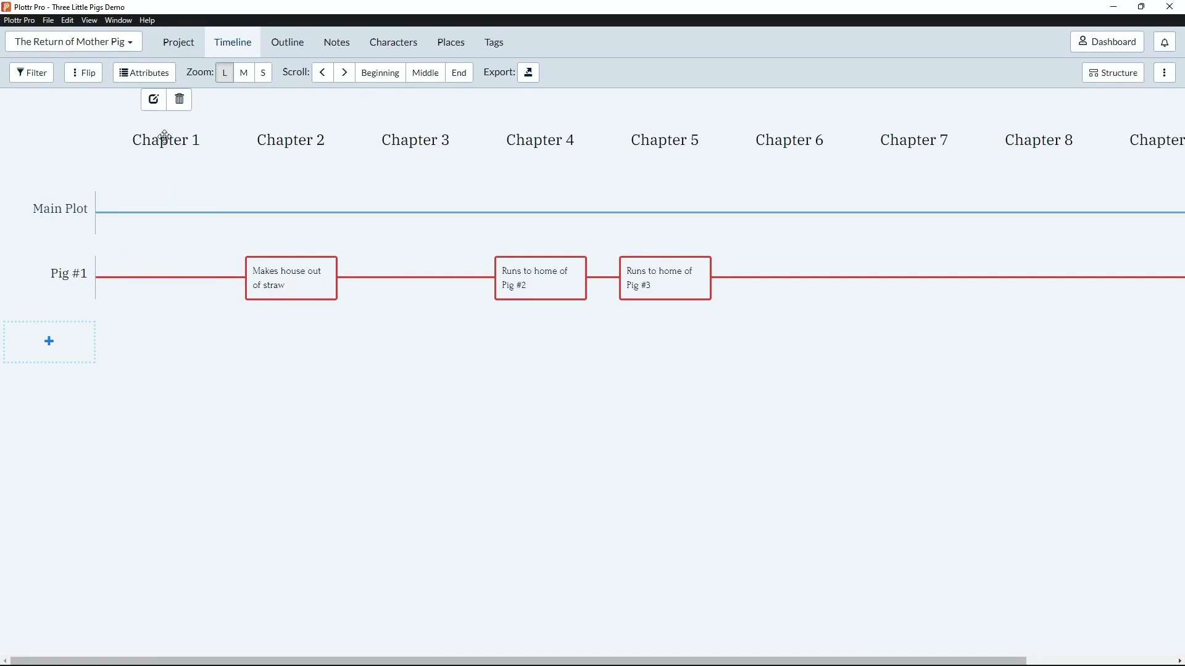
pyautogui.click(132, 44)
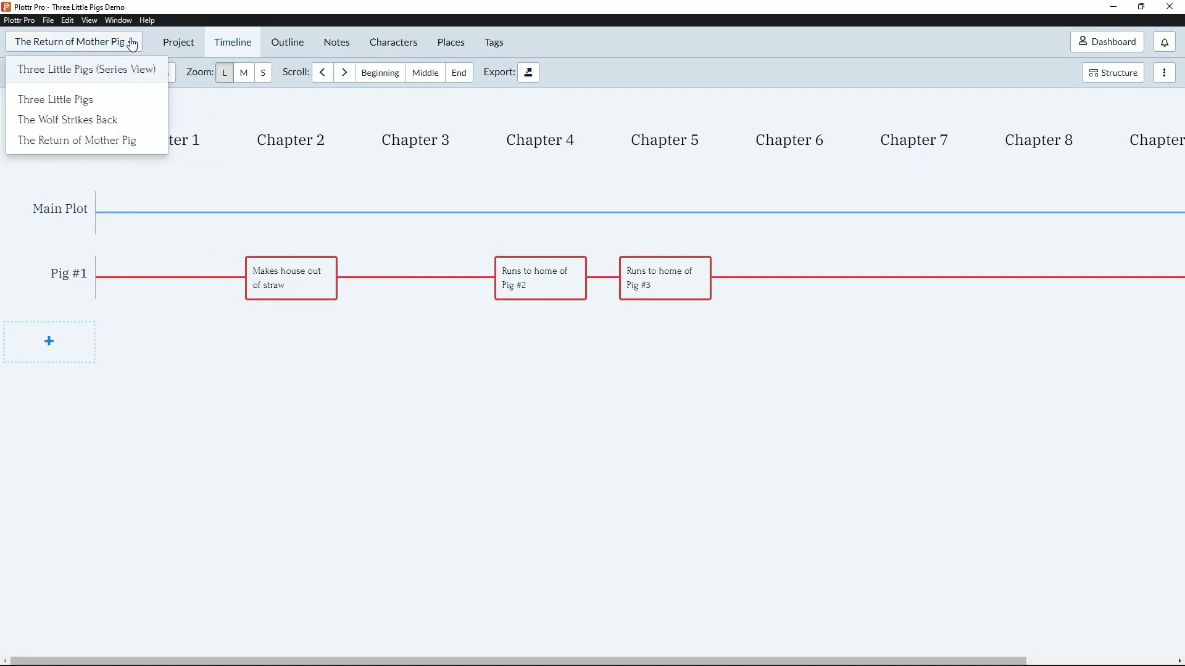
pyautogui.click(74, 99)
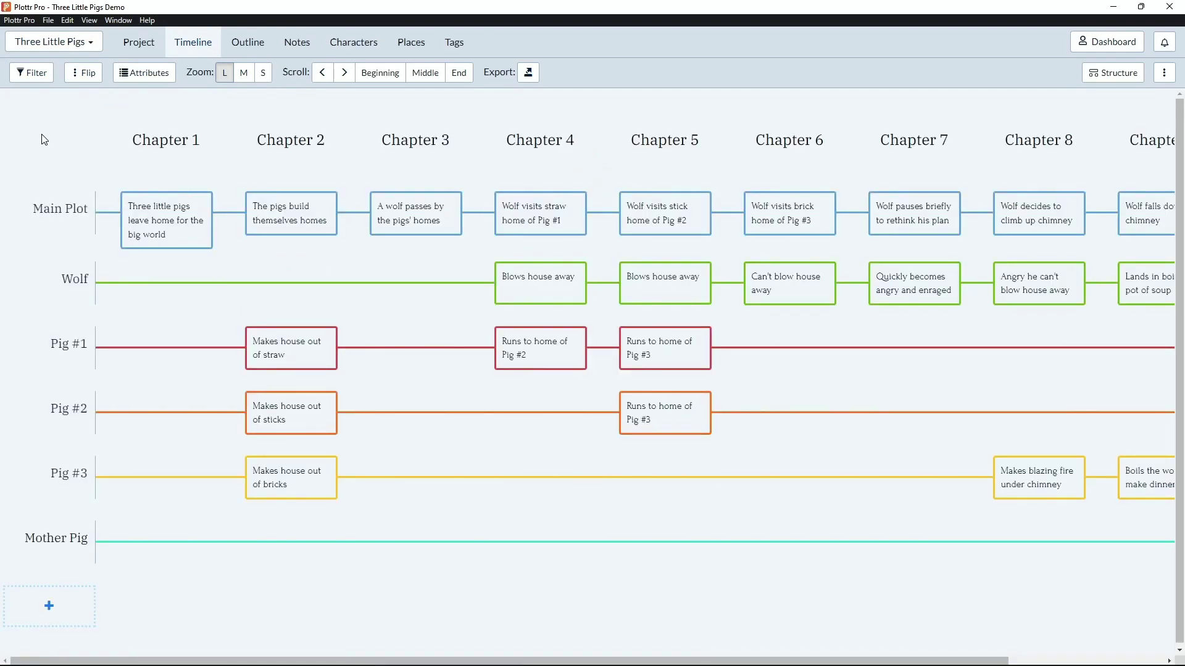
# On the Places page, add a 'Secondary' place category in the categories manager
pyautogui.click(421, 48)
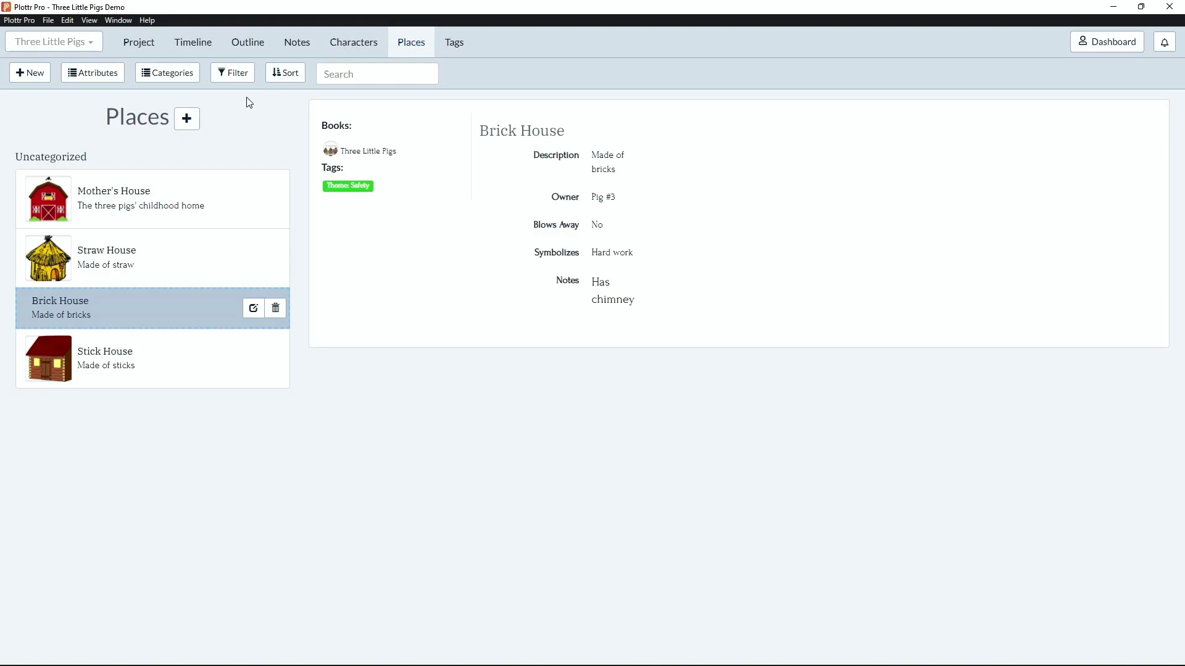
pyautogui.click(172, 78)
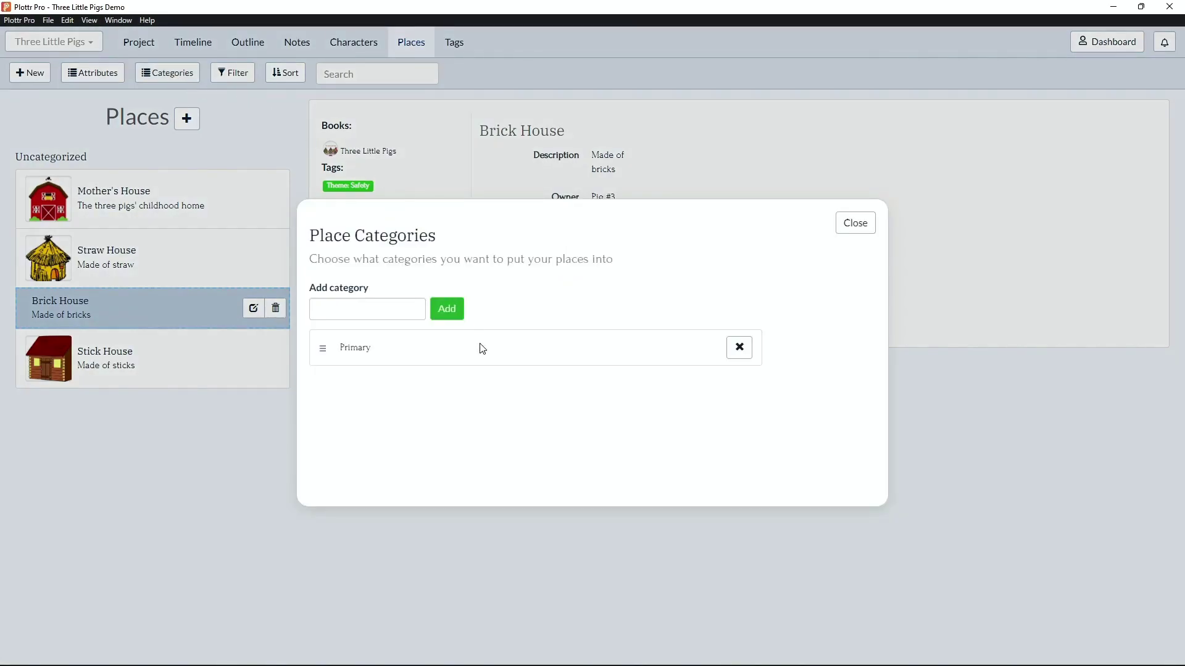
pyautogui.click(377, 310)
pyautogui.write('Sec')
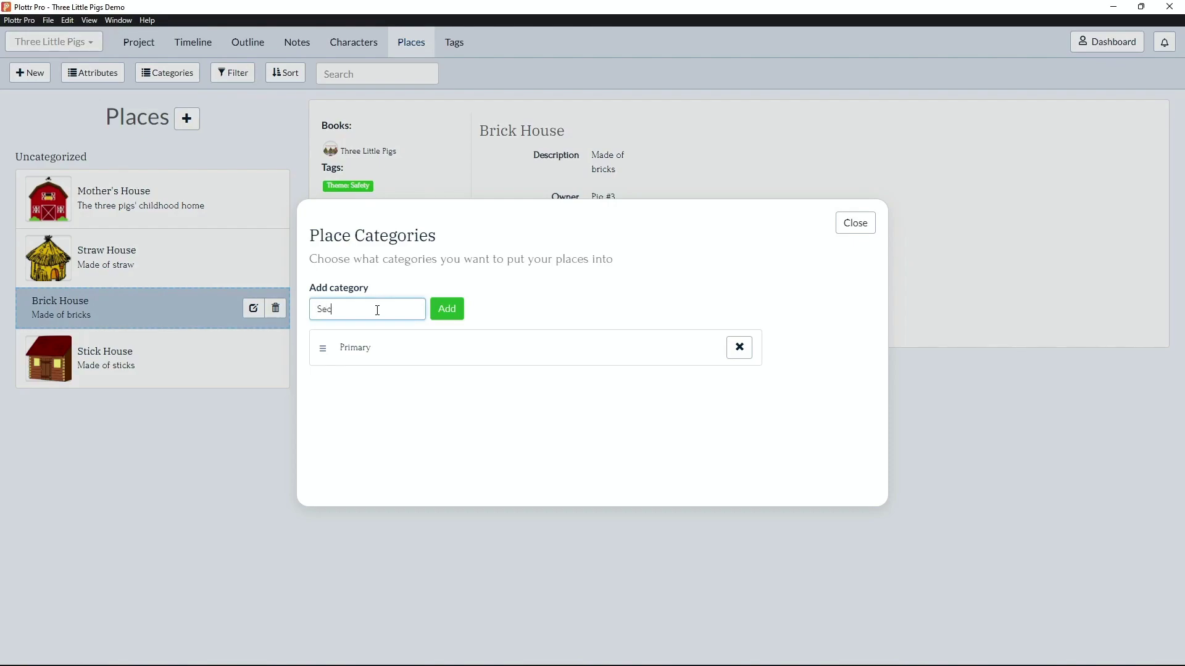
pyautogui.write('ondary')
pyautogui.click(446, 308)
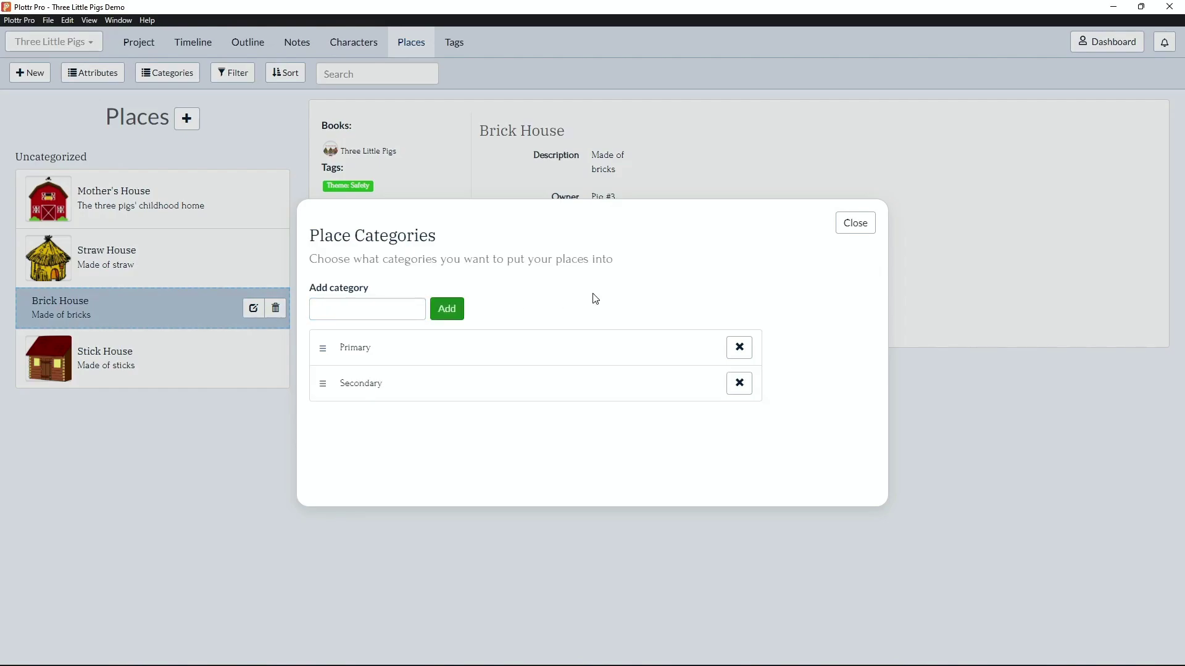
pyautogui.click(845, 226)
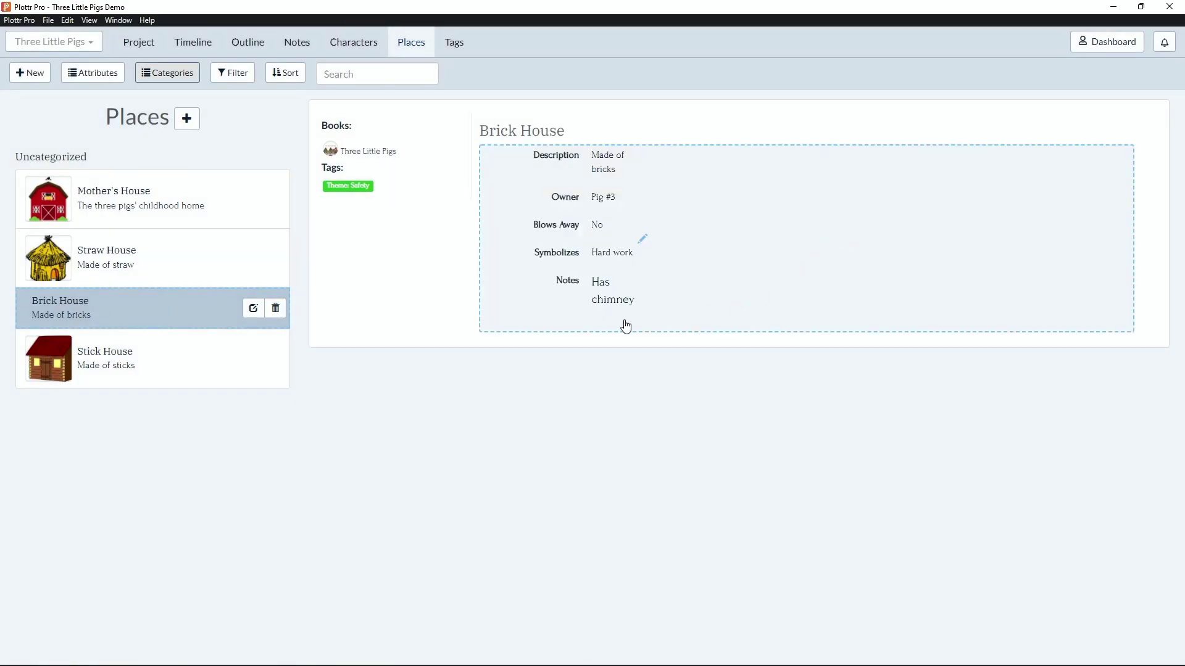
# Set Mother's House's category to Secondary and save it
pyautogui.click(159, 187)
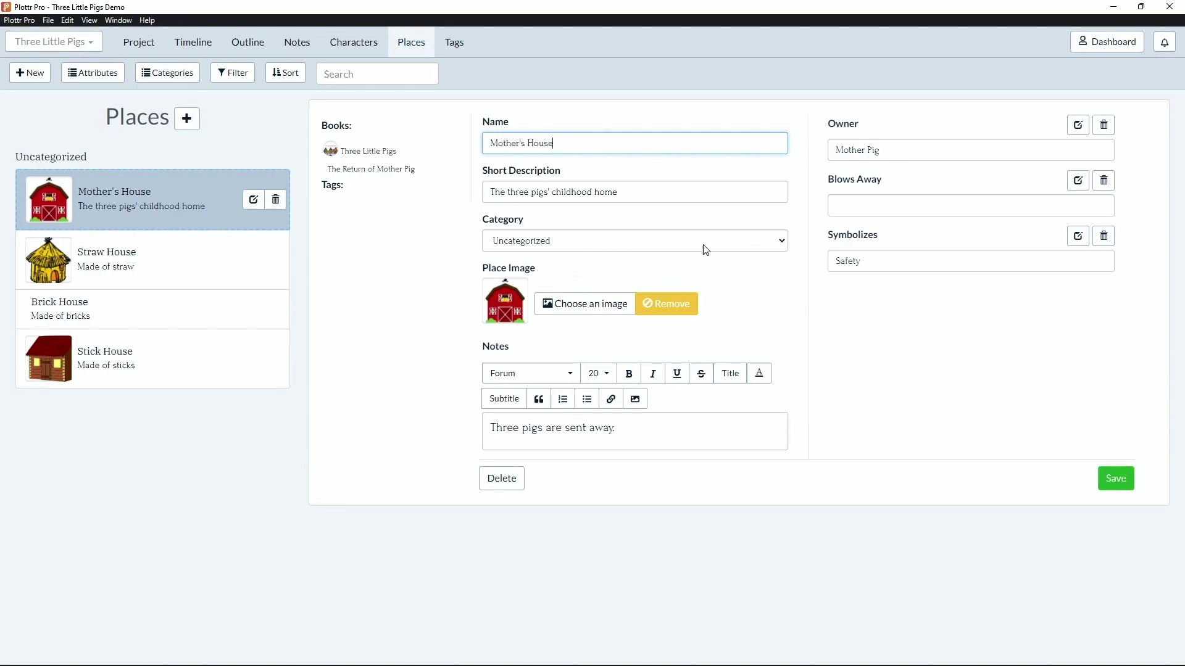
pyautogui.click(782, 246)
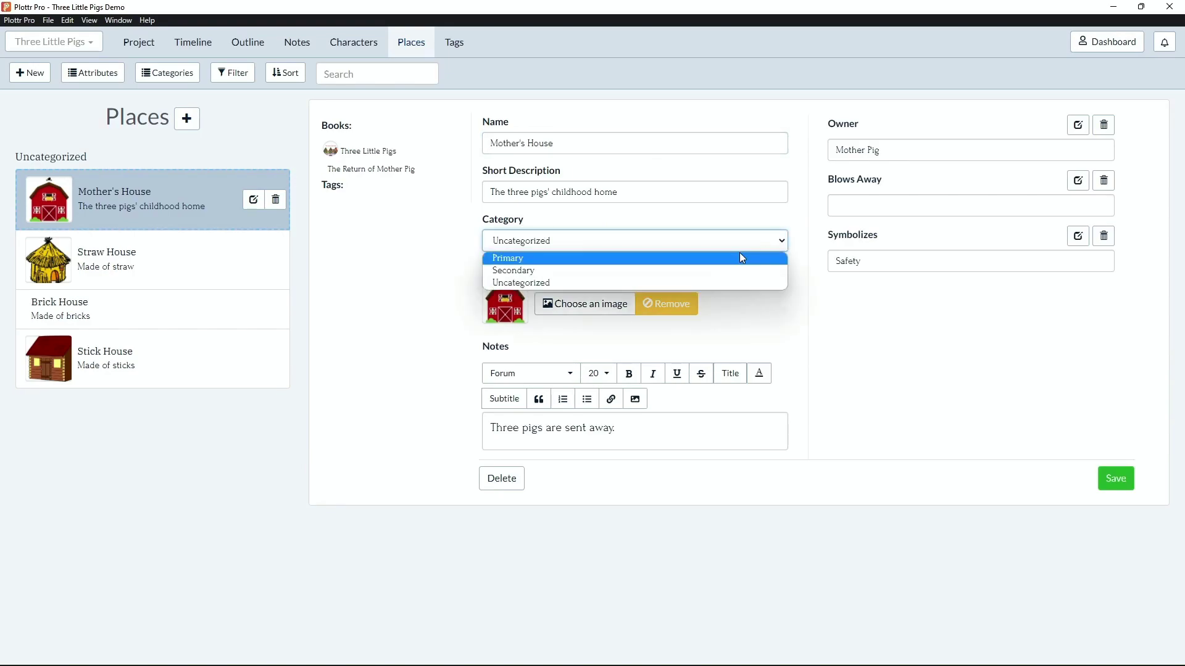
pyautogui.click(642, 273)
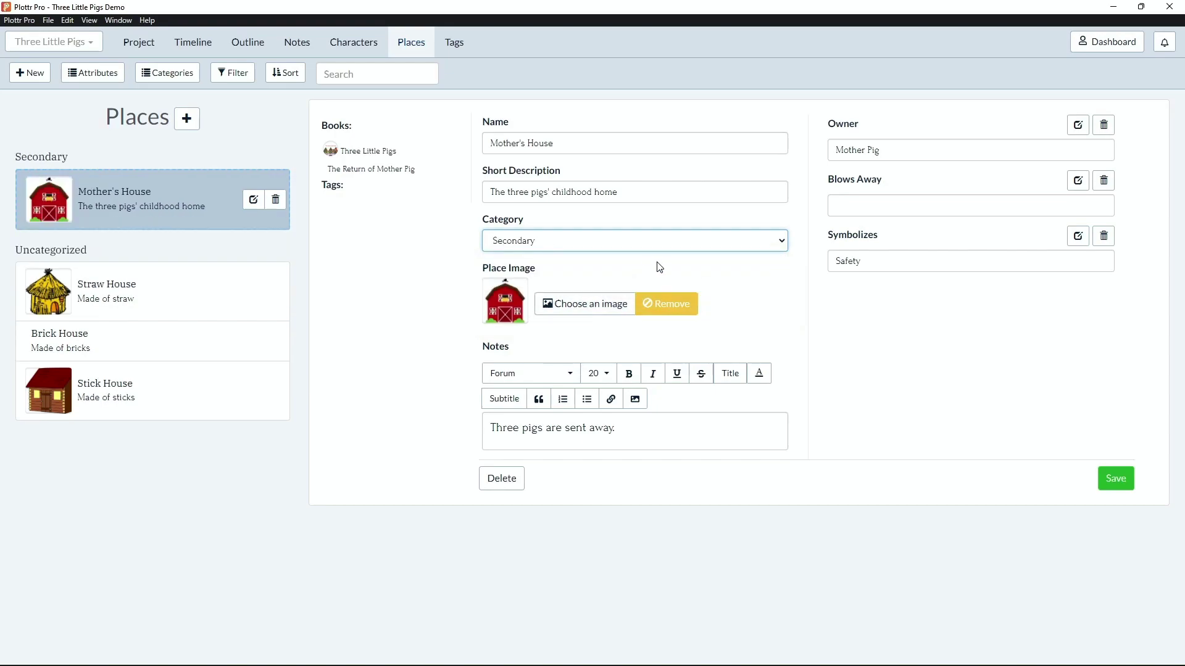
pyautogui.click(1125, 486)
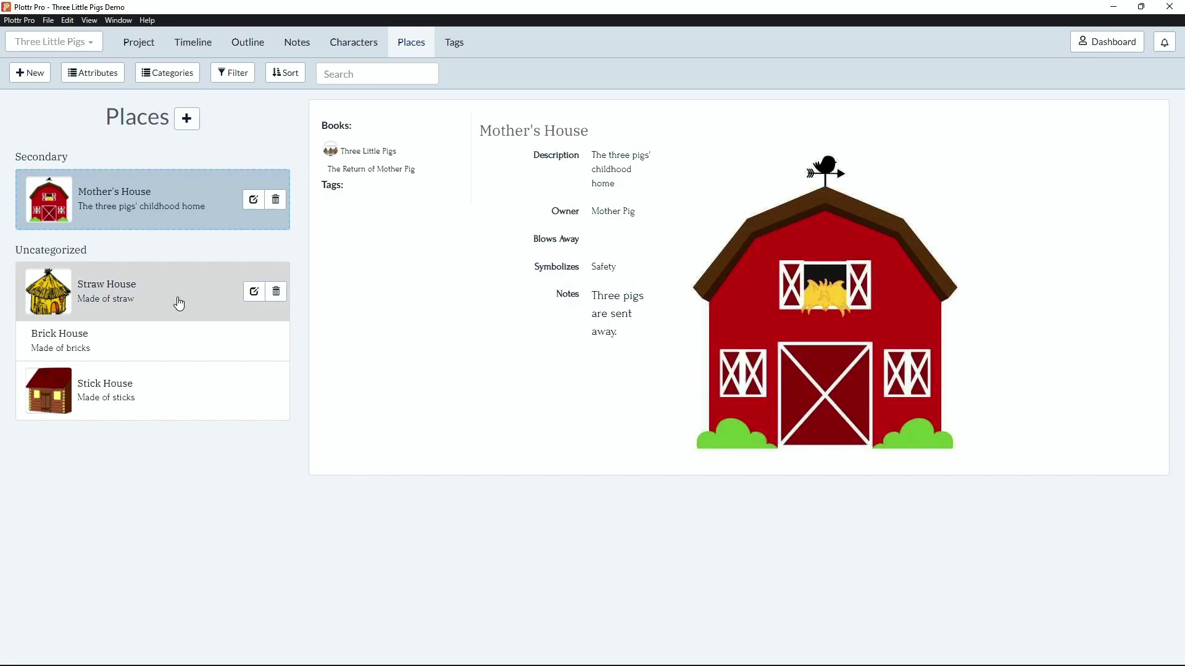
# Set Straw House's category to Primary and save it
pyautogui.click(179, 304)
pyautogui.click(698, 220)
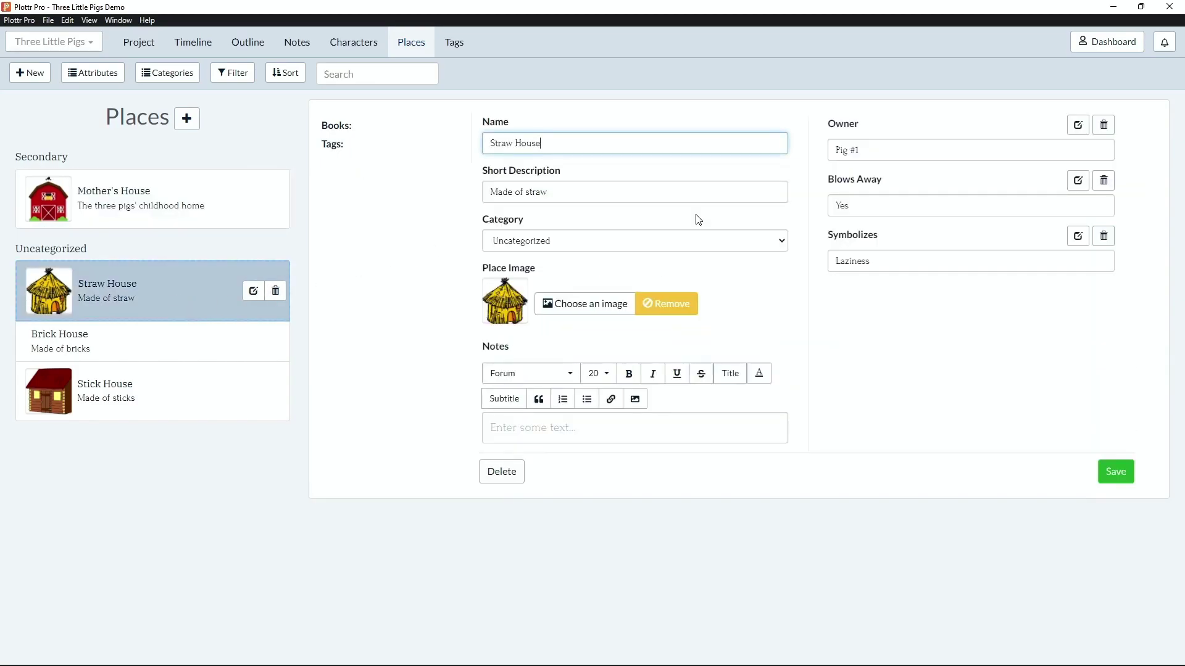
pyautogui.click(778, 246)
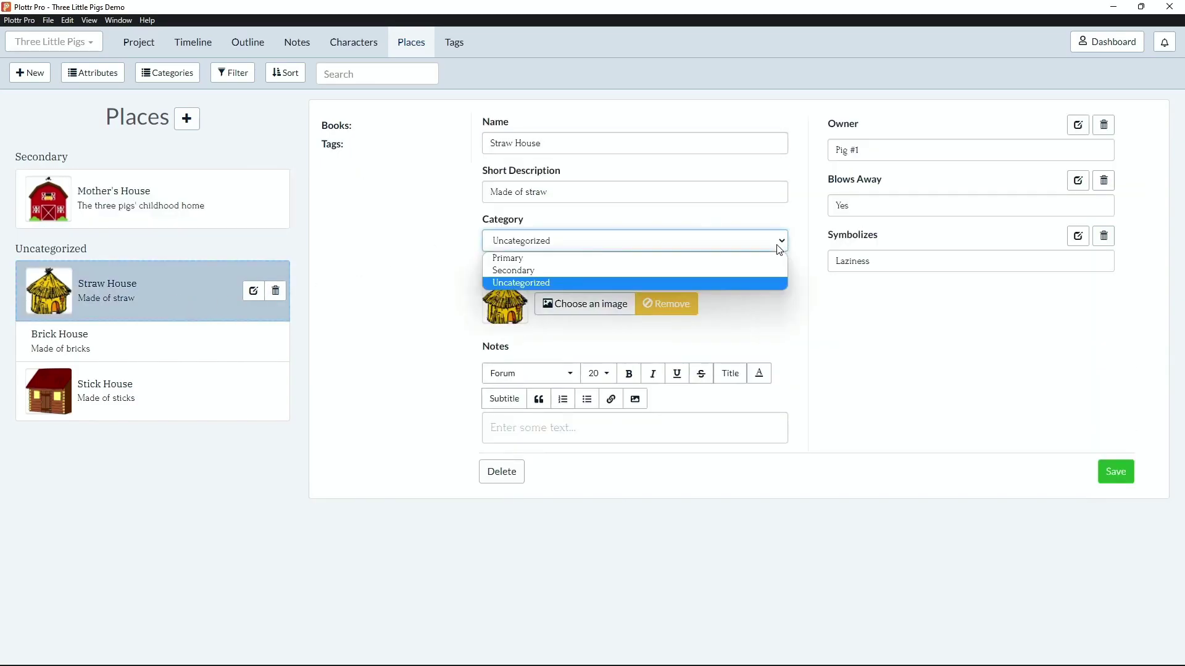
pyautogui.click(765, 258)
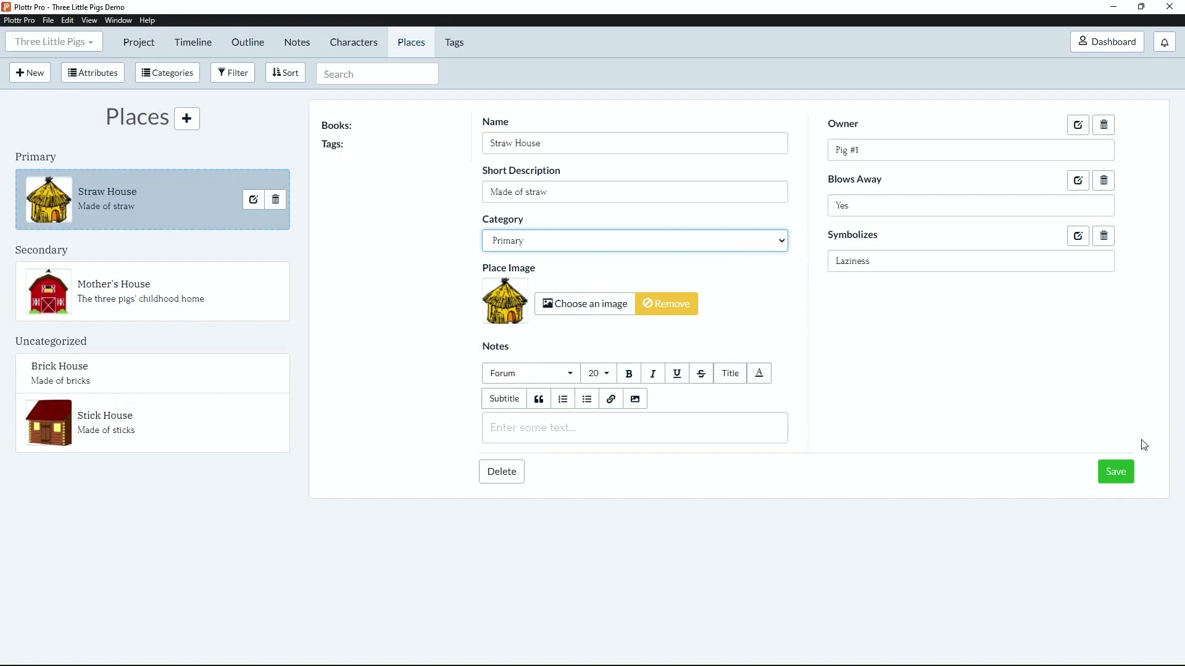
pyautogui.click(1117, 477)
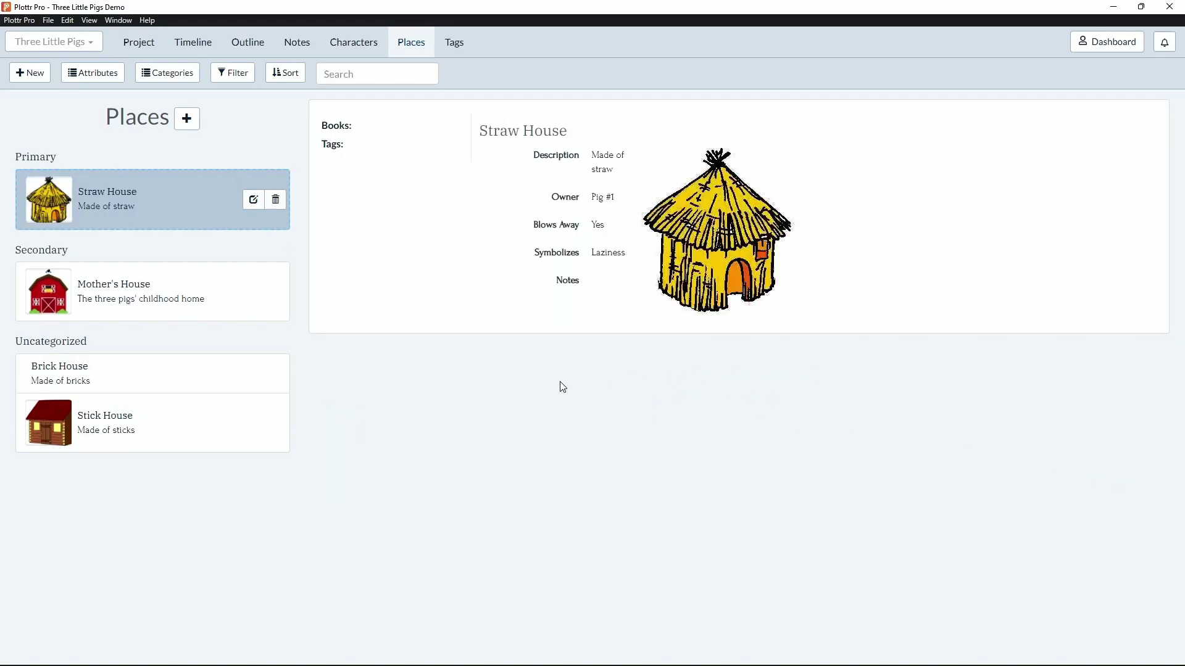